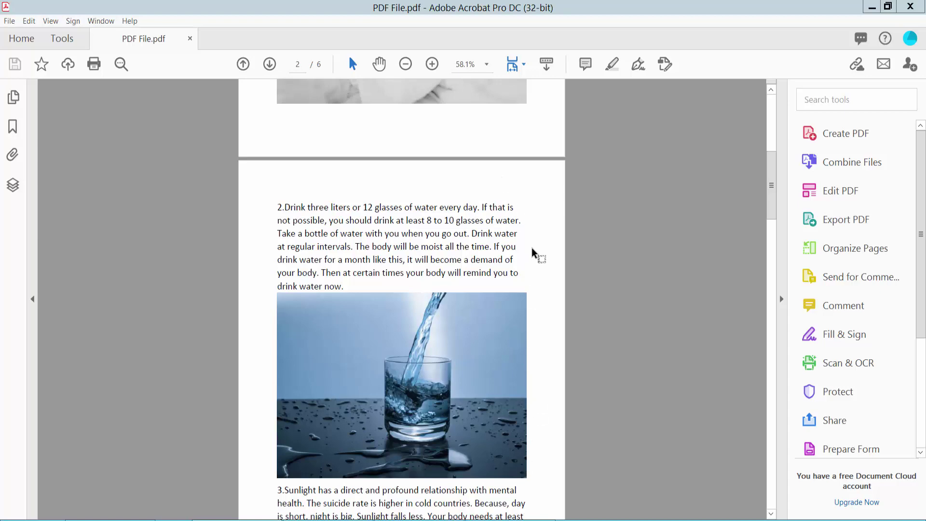
scroll(532, 252, up, 2)
scroll(532, 252, down, 4)
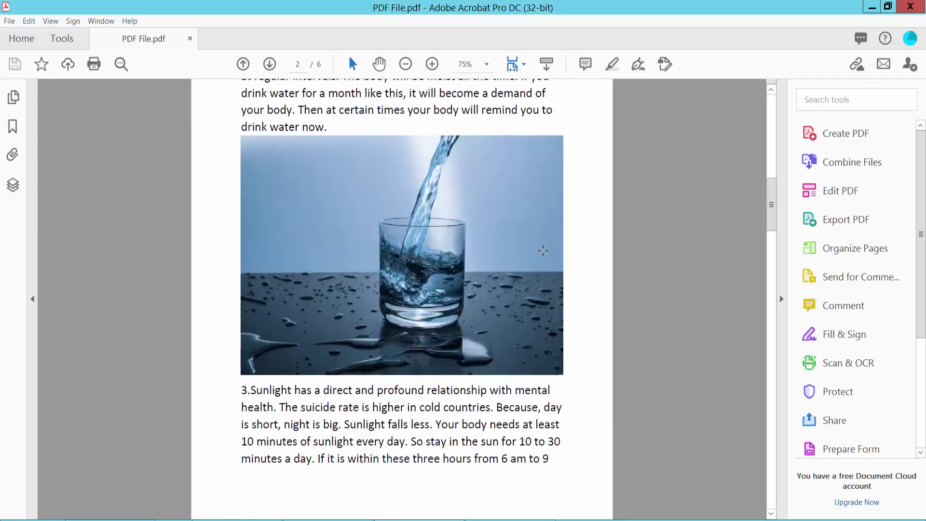
scroll(552, 246, down, 4)
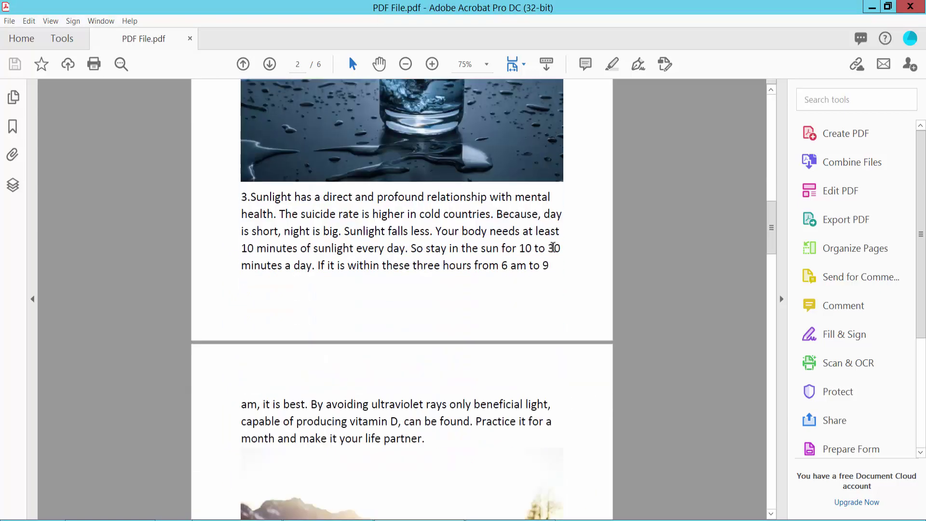
Step: Open the Comment tool from the Tools page to show the six existing comments
click(62, 39)
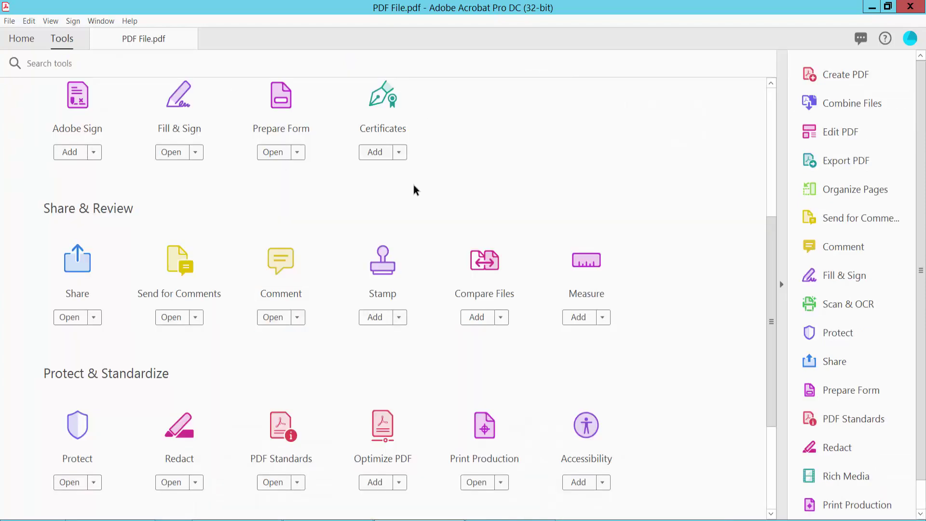
scroll(416, 195, down, 3)
scroll(416, 194, up, 2)
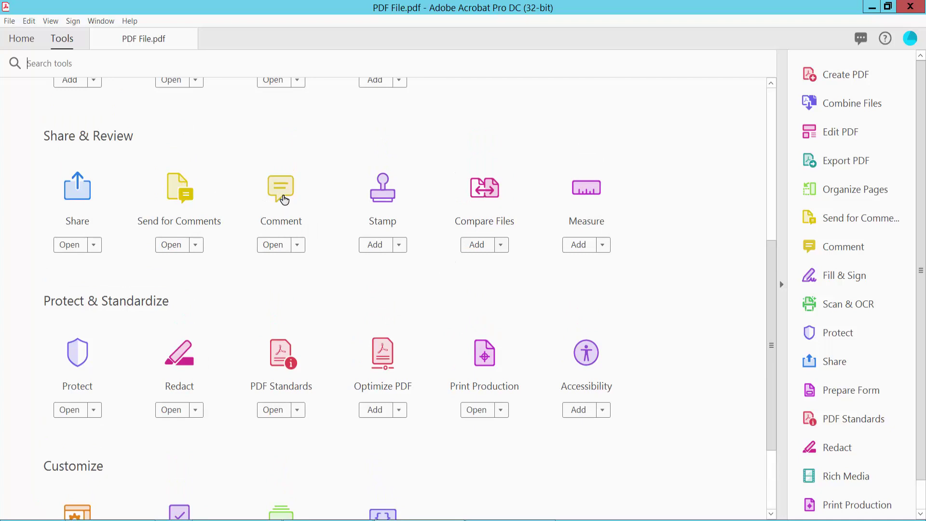
click(284, 199)
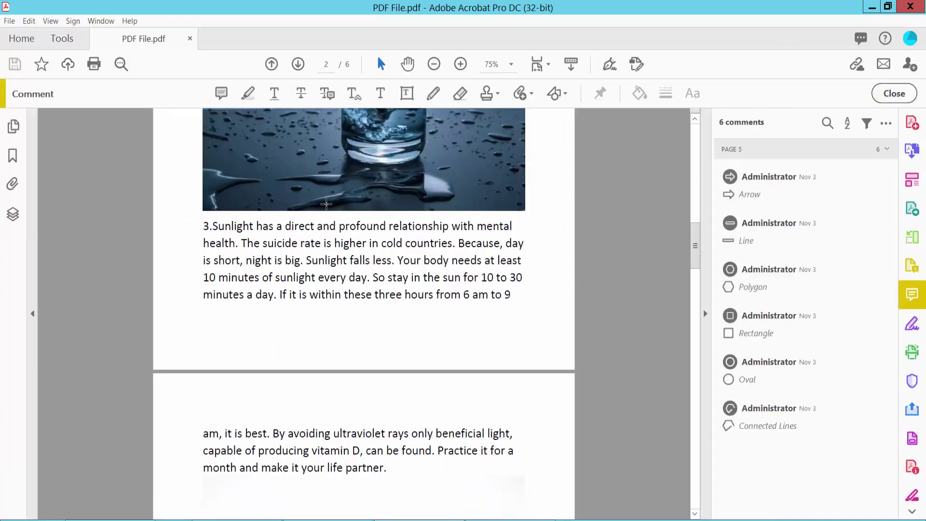
Step: Draw a red line comment under the page-2 Sunlight paragraph and bring up its options
click(565, 97)
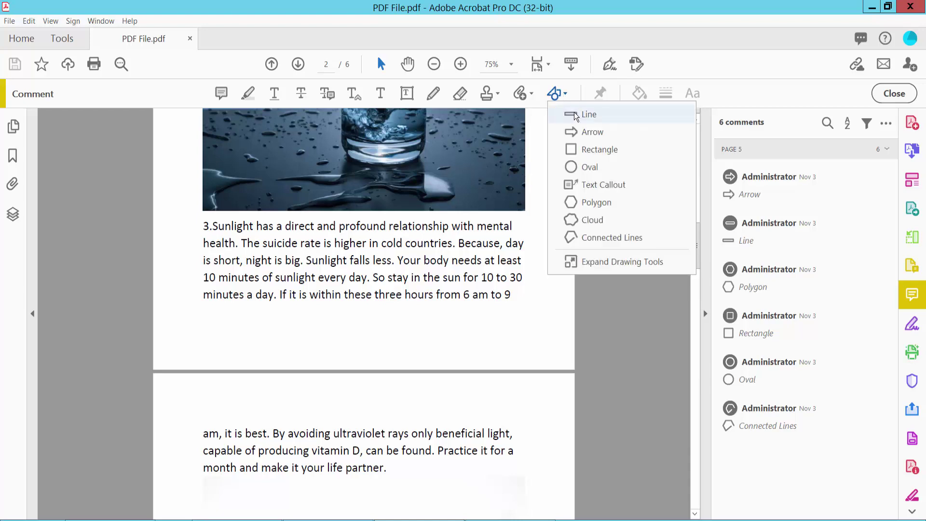
click(589, 115)
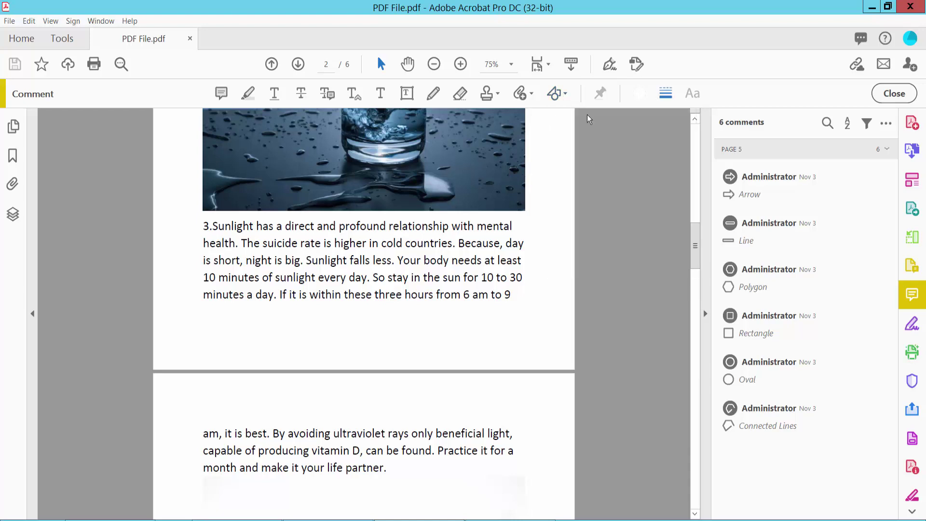
drag(216, 309, 521, 305)
click(420, 310)
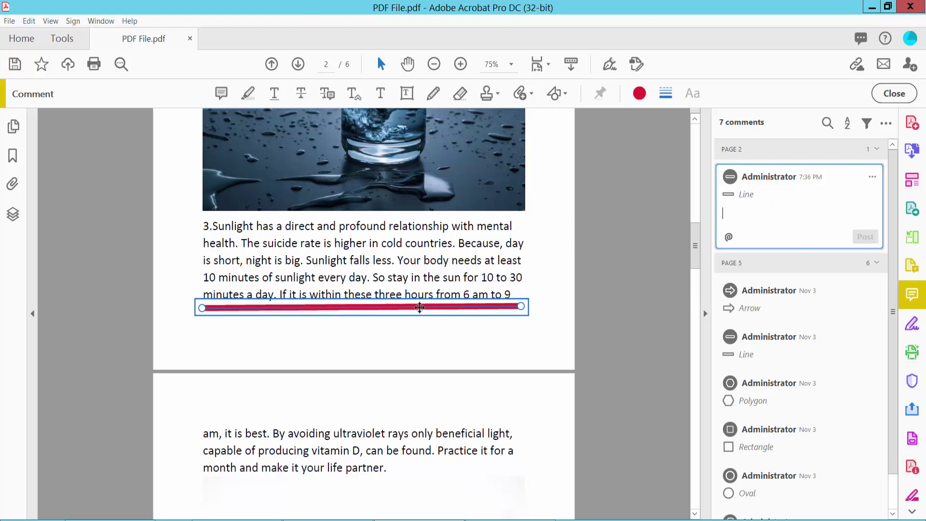
right_click(424, 314)
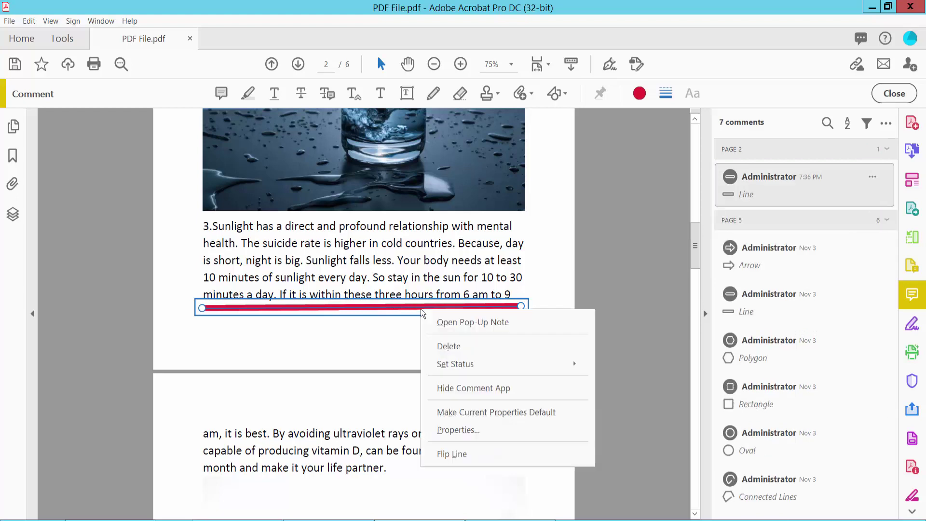
Step: Give the page-2 line a green colour, a dash-dot style and 81% opacity
click(458, 429)
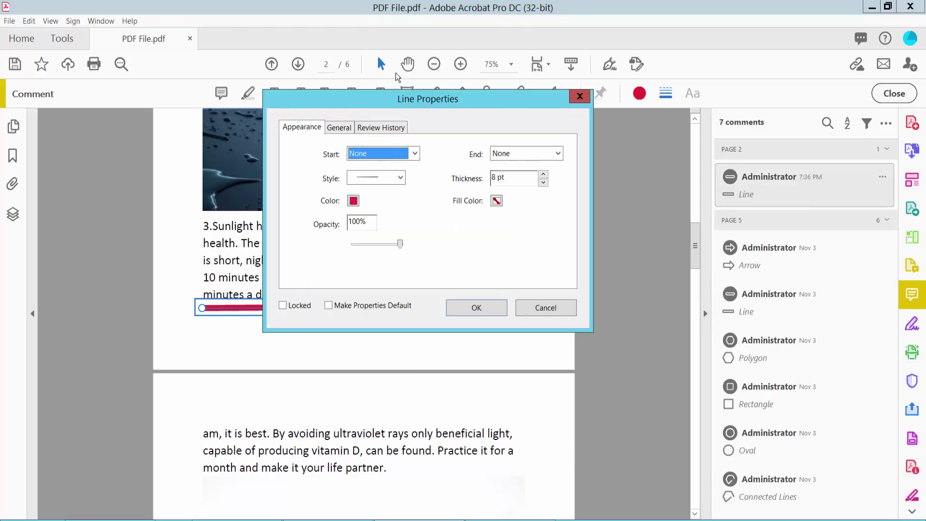
drag(477, 99, 621, 96)
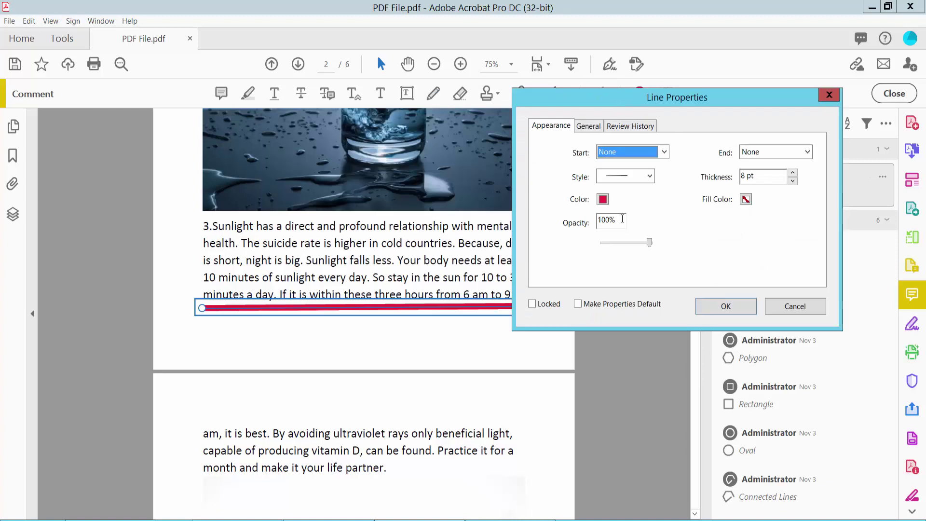
click(604, 201)
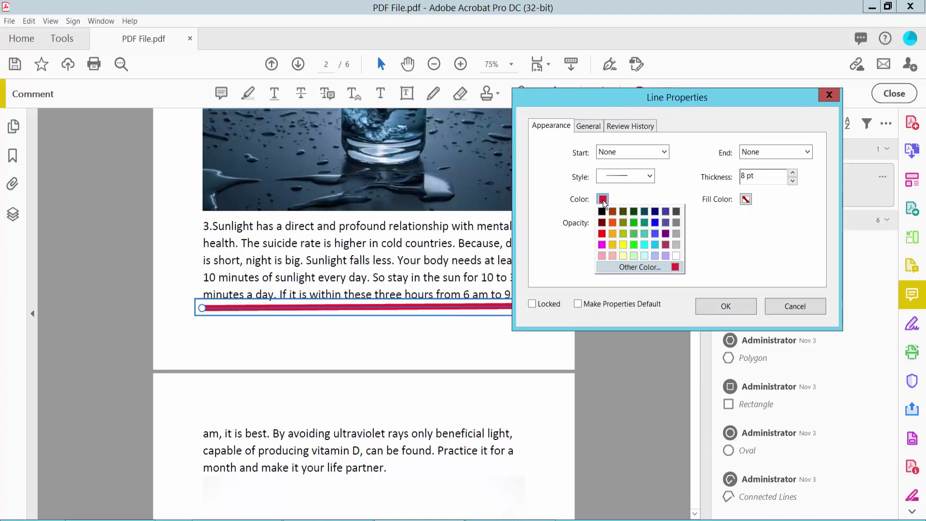
click(634, 222)
click(649, 177)
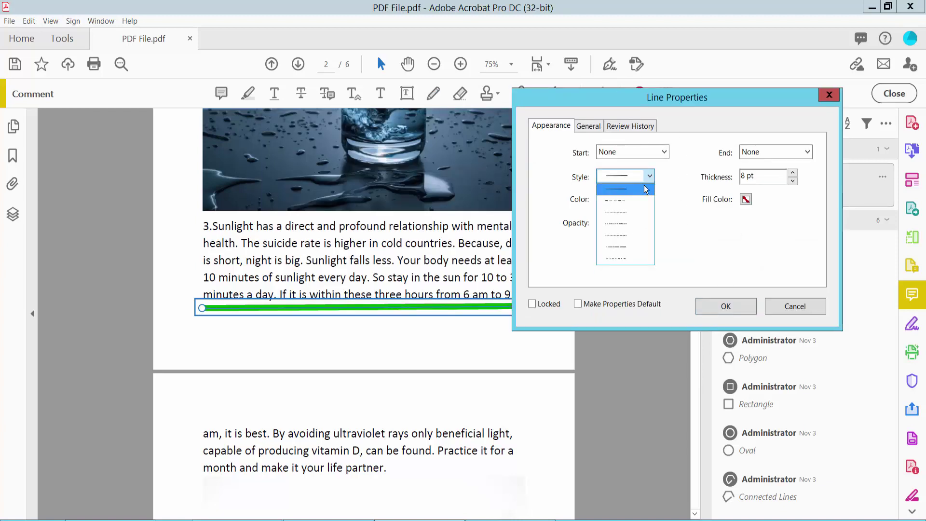
click(625, 212)
click(650, 176)
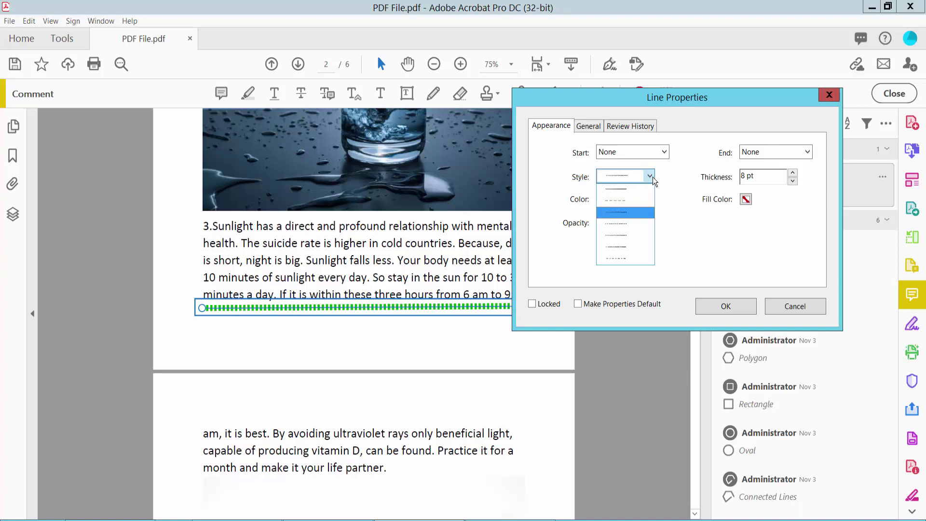
click(626, 259)
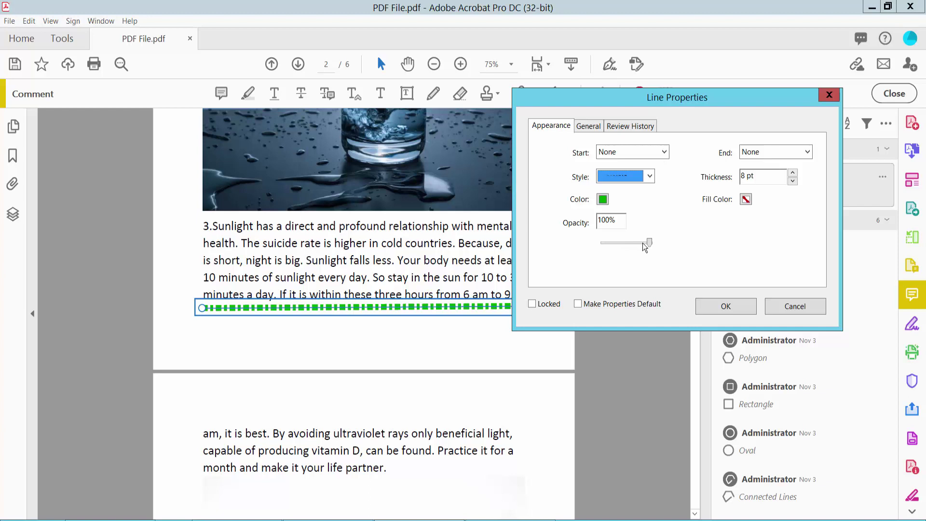
drag(649, 243, 643, 245)
Step: Try a Closed arrowhead and a Round cap on the line start, then set it to none
click(663, 152)
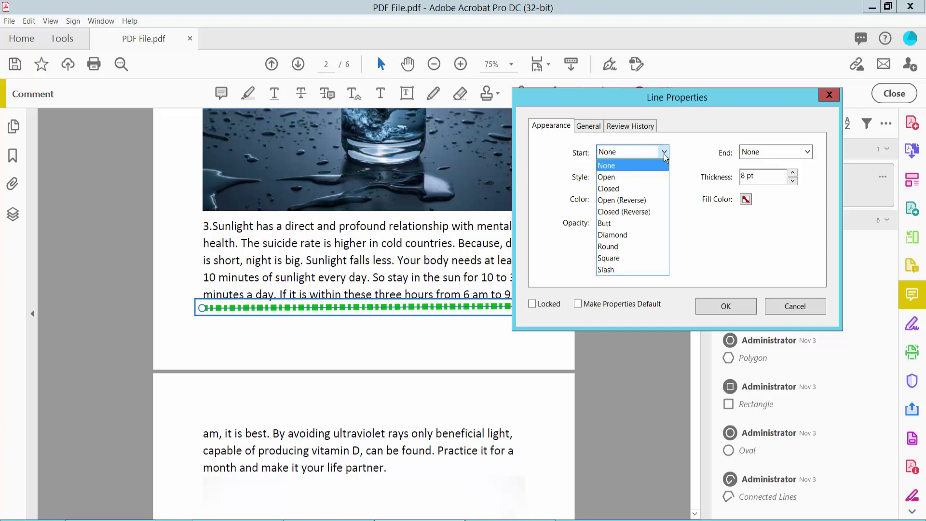
click(623, 189)
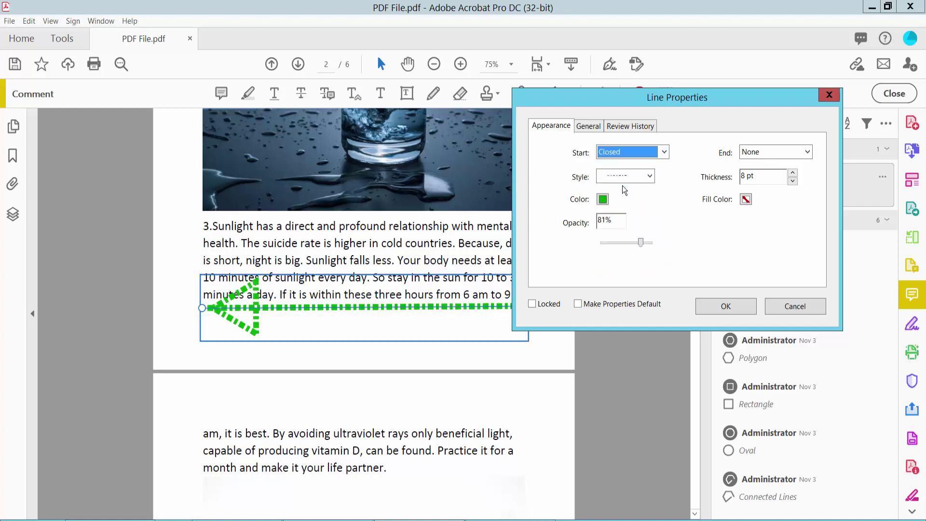
click(663, 152)
click(624, 247)
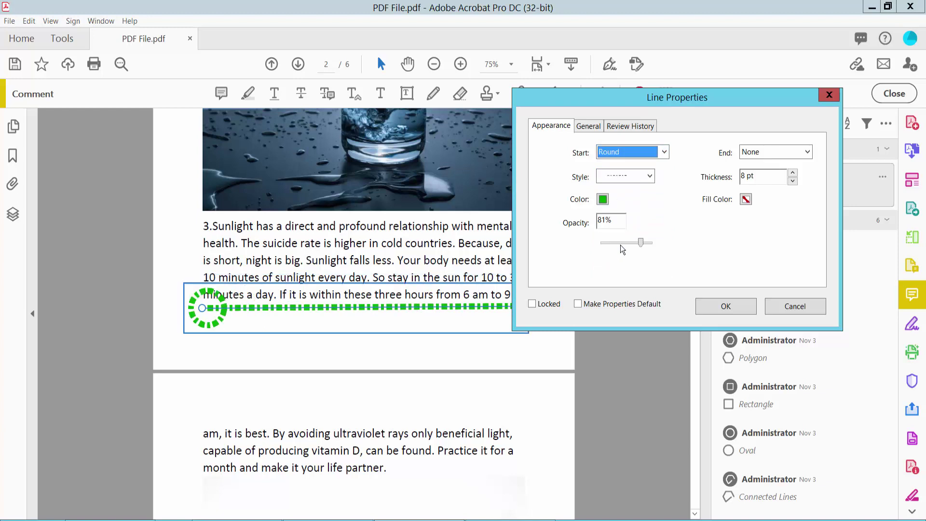
drag(678, 99, 712, 53)
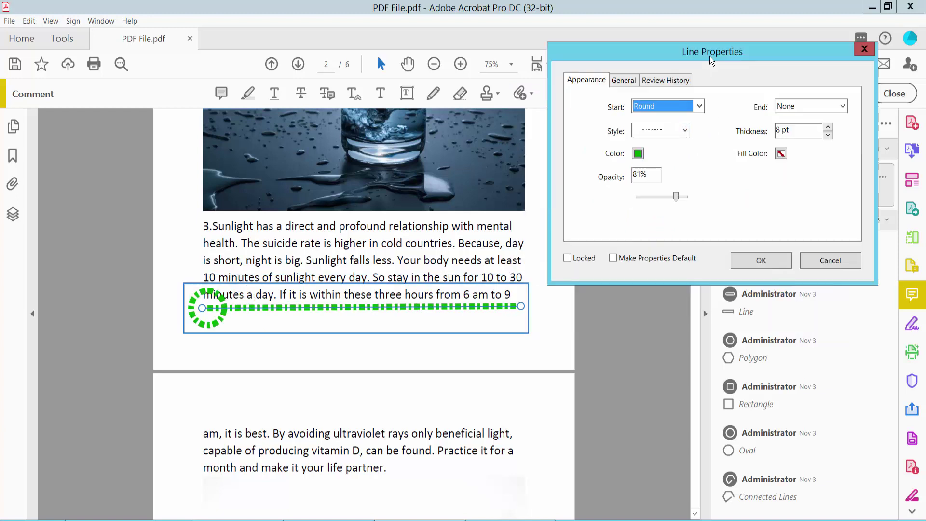
click(698, 107)
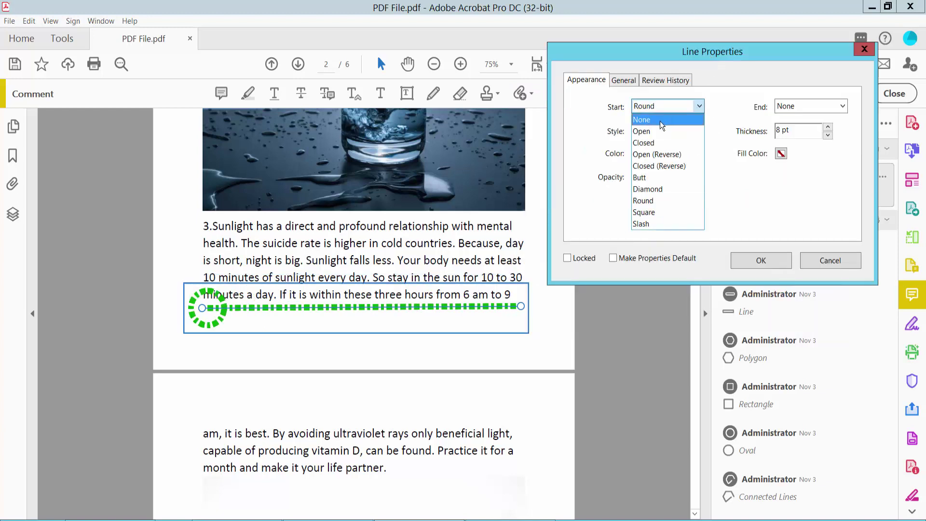
click(663, 123)
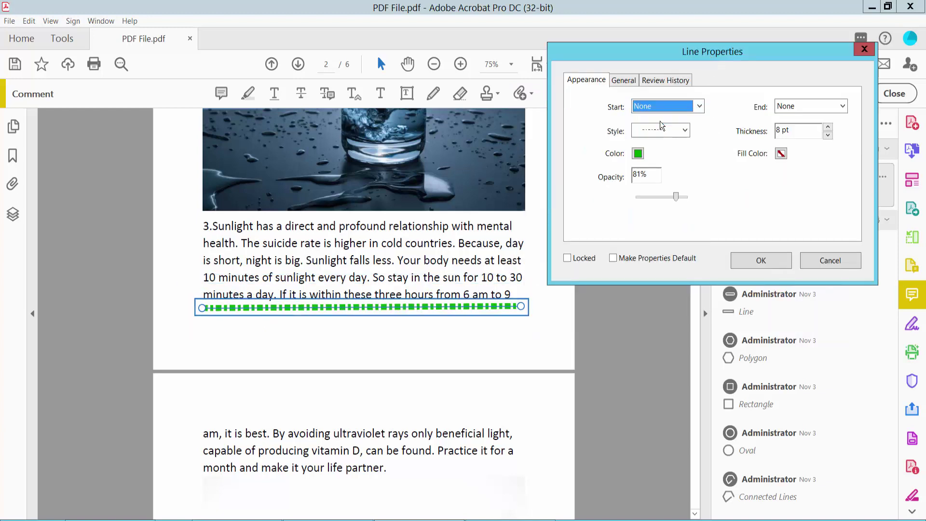
Step: Try a Butt cap on the line end, then remove it
click(842, 106)
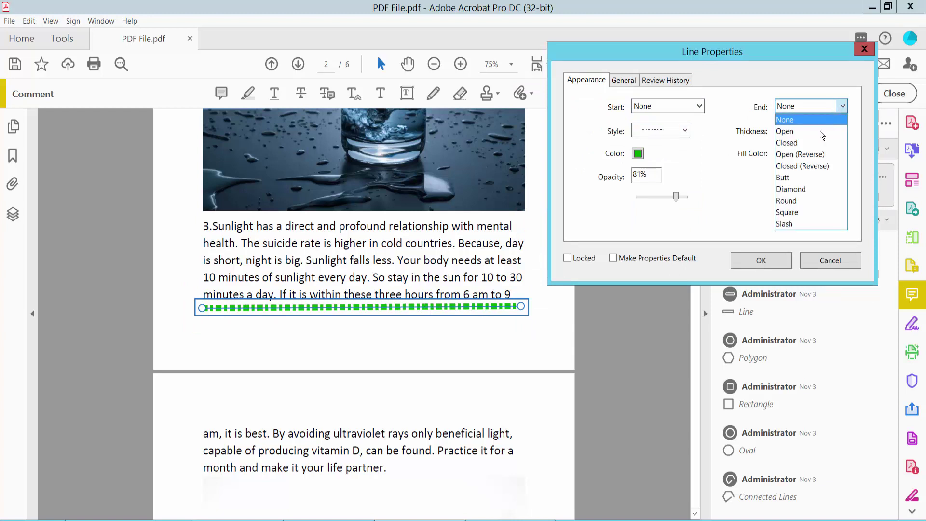
click(797, 177)
click(844, 107)
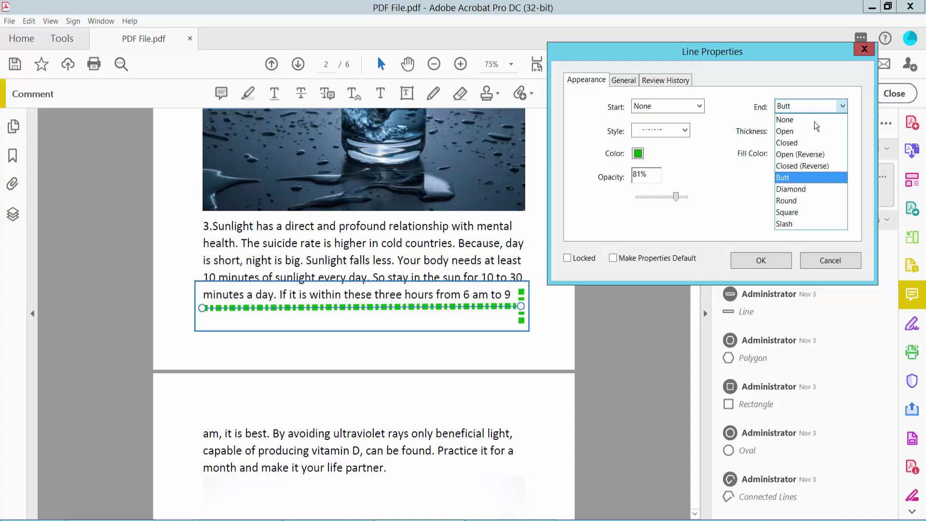
click(796, 122)
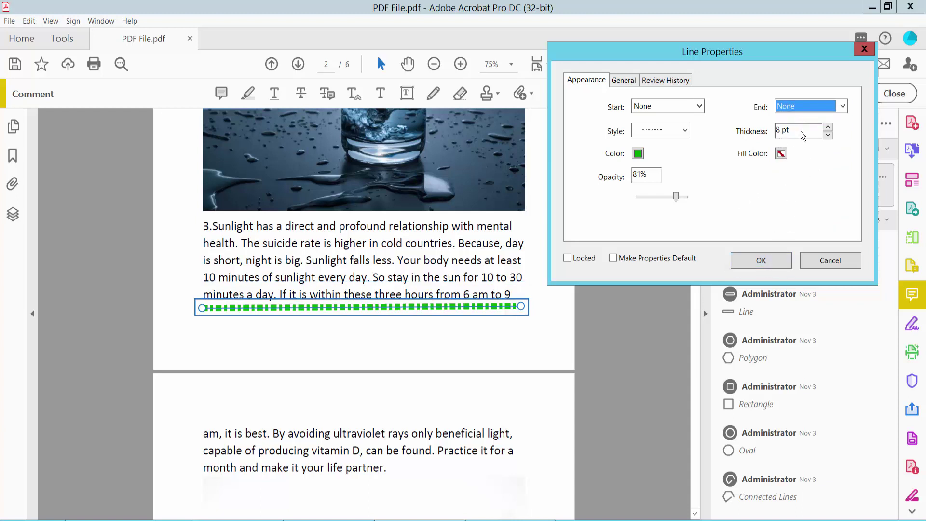
Step: Make the green dashed line 10 pt thick, apply it, and deselect the line
click(829, 127)
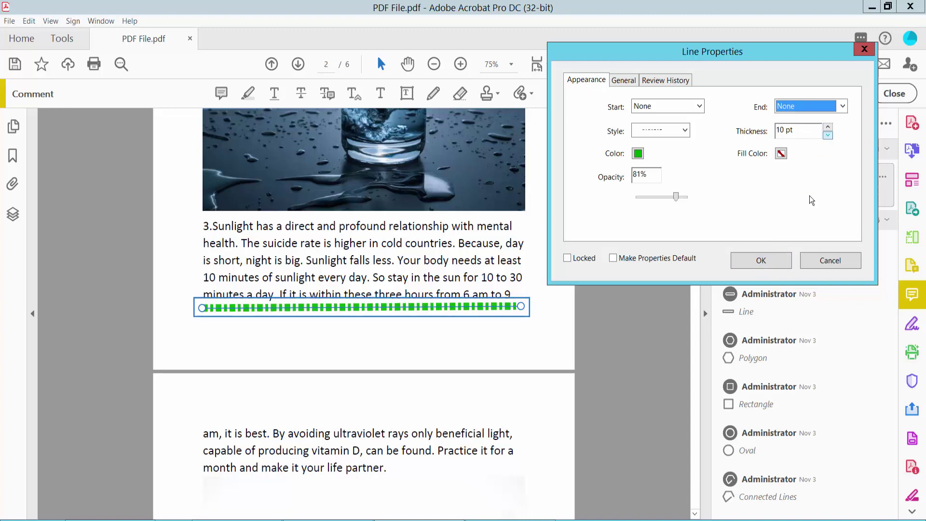
click(761, 260)
click(544, 370)
scroll(564, 290, down, 10)
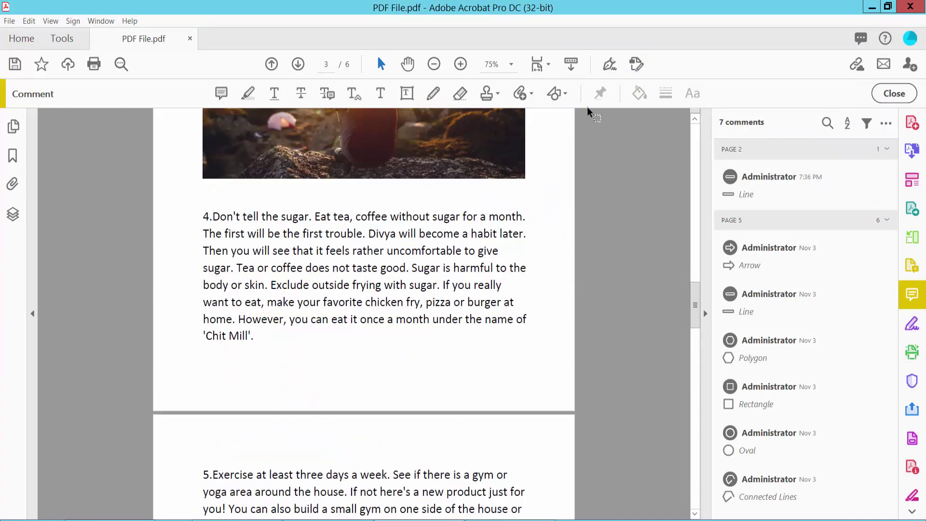
Step: Draw a straight vertical line left of paragraph 4 on page 3 and open its Properties
click(566, 94)
click(588, 113)
drag(192, 162, 191, 384)
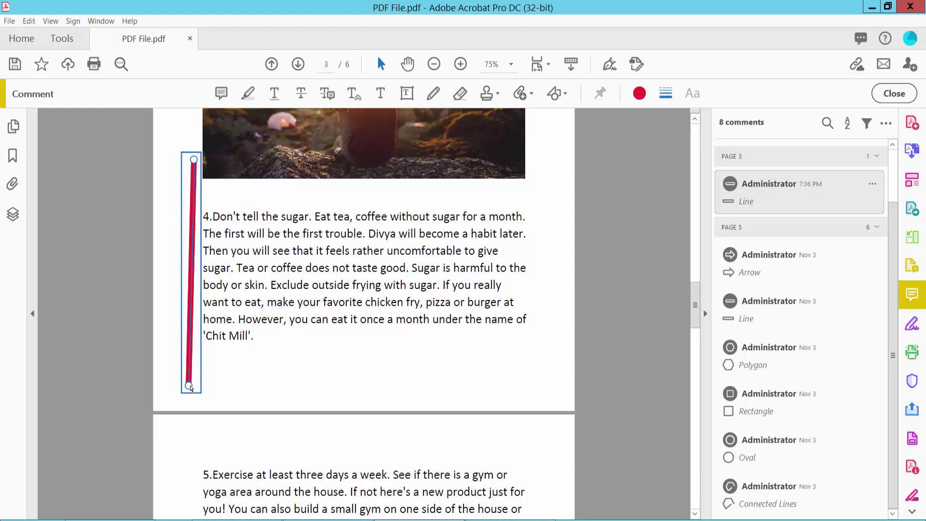
drag(189, 387, 194, 389)
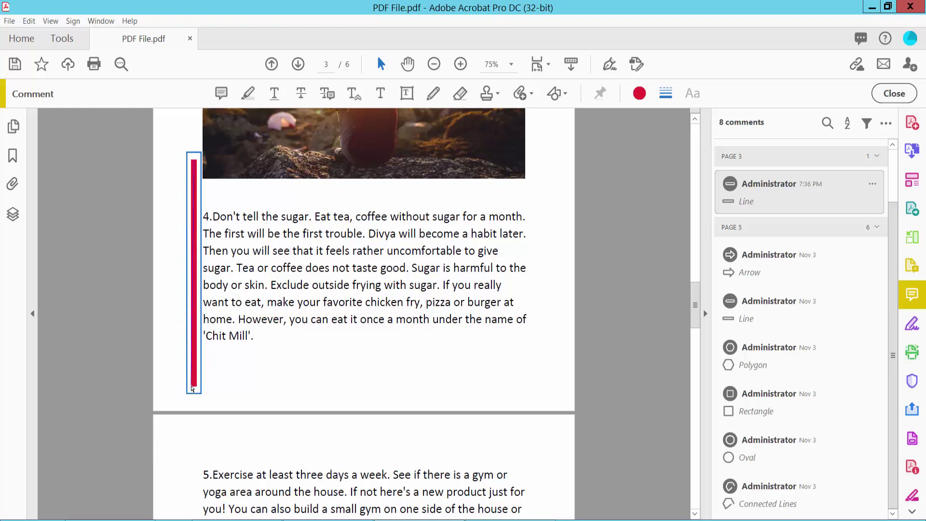
drag(194, 389, 192, 385)
right_click(196, 217)
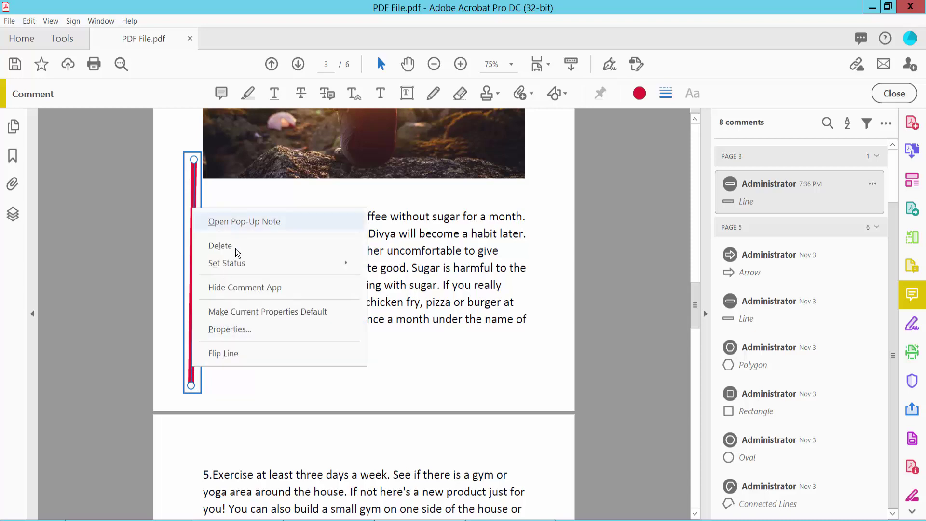
click(239, 338)
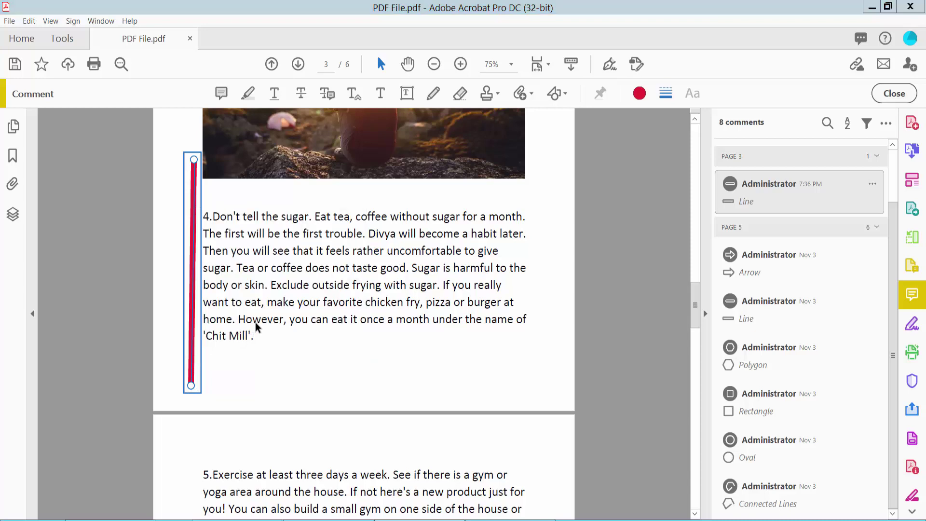
Step: Reduce the vertical line's thickness to 6 pt and try a colour swatch
drag(433, 101, 586, 114)
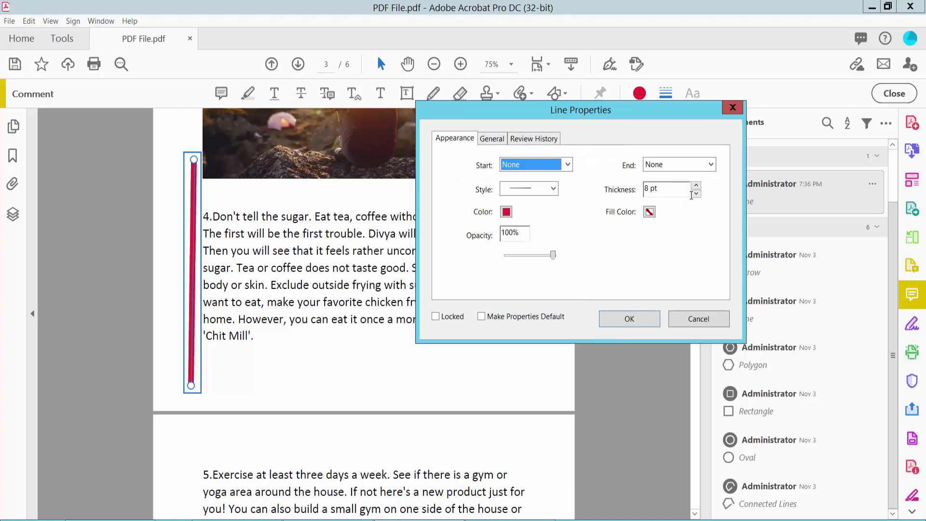
click(696, 194)
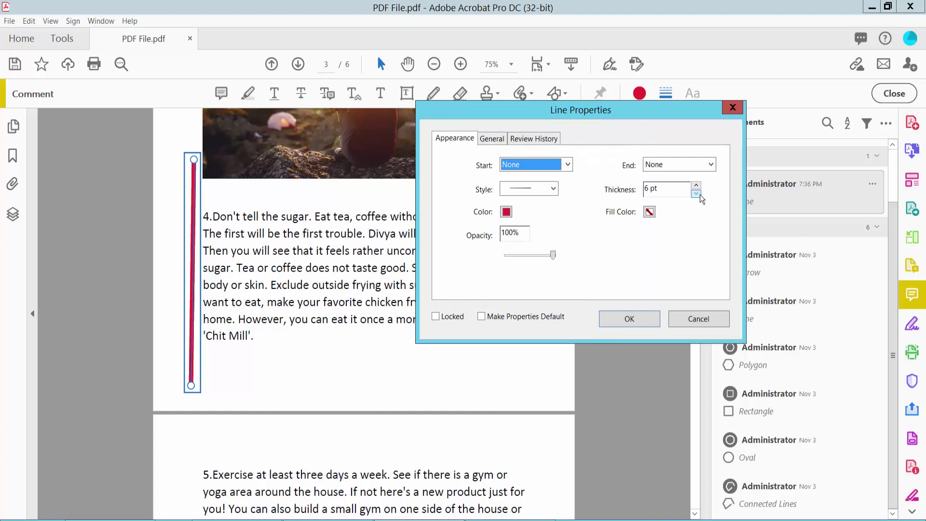
click(506, 212)
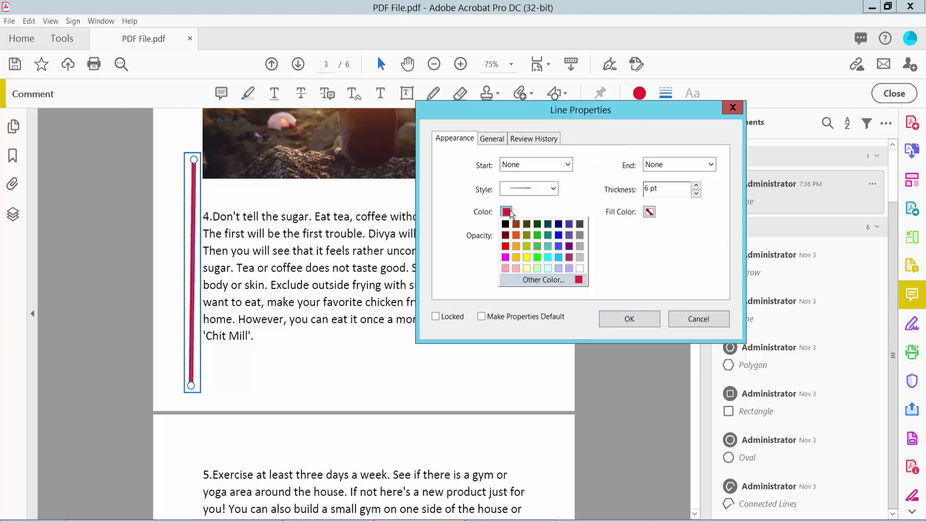
click(571, 259)
click(508, 212)
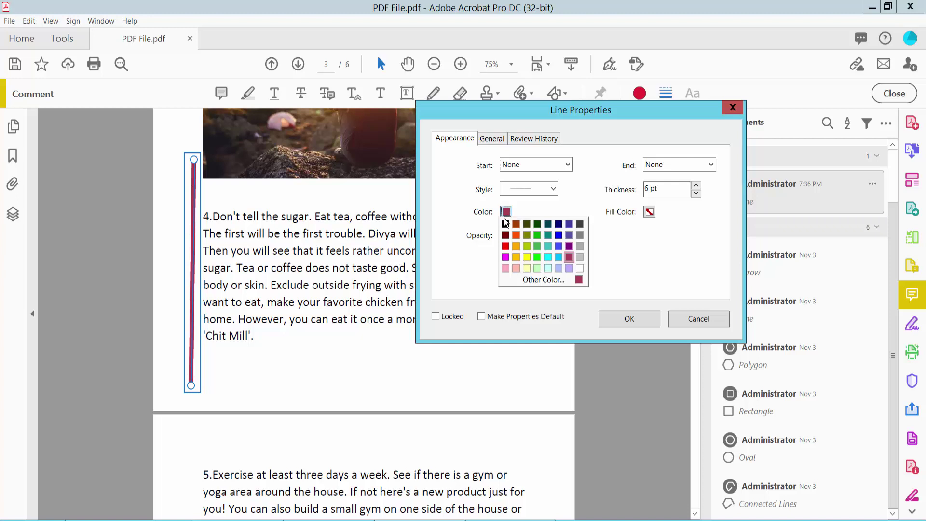
Step: Choose a custom dark purple, add one point of thickness, and apply the settings
click(542, 279)
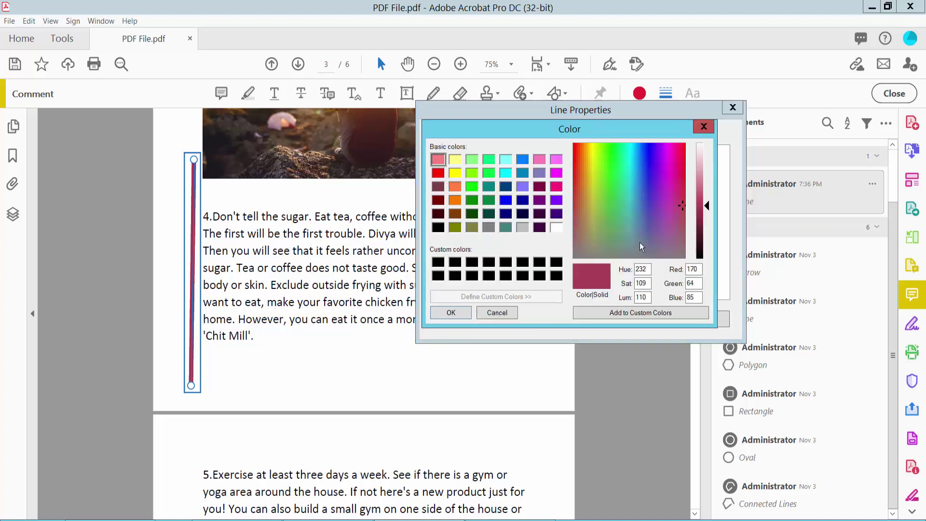
click(667, 219)
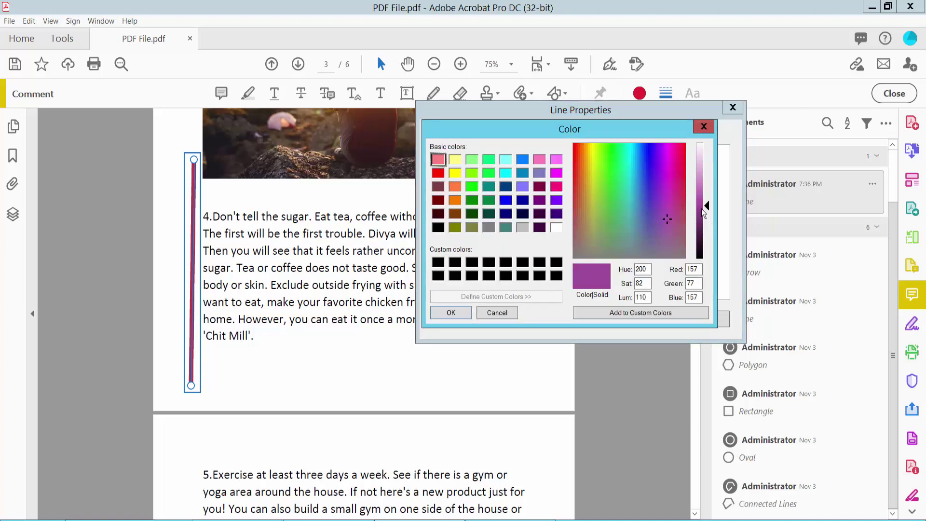
drag(706, 207, 706, 212)
click(452, 313)
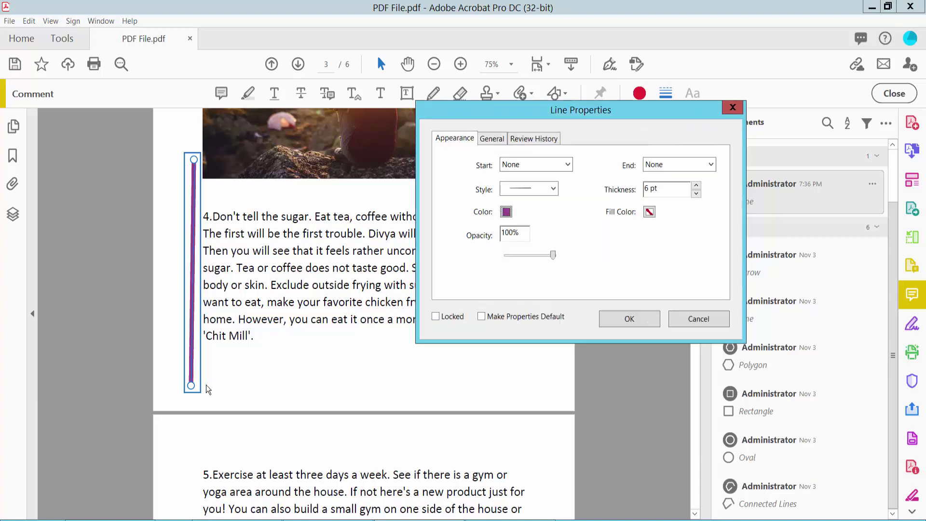
click(696, 186)
click(630, 319)
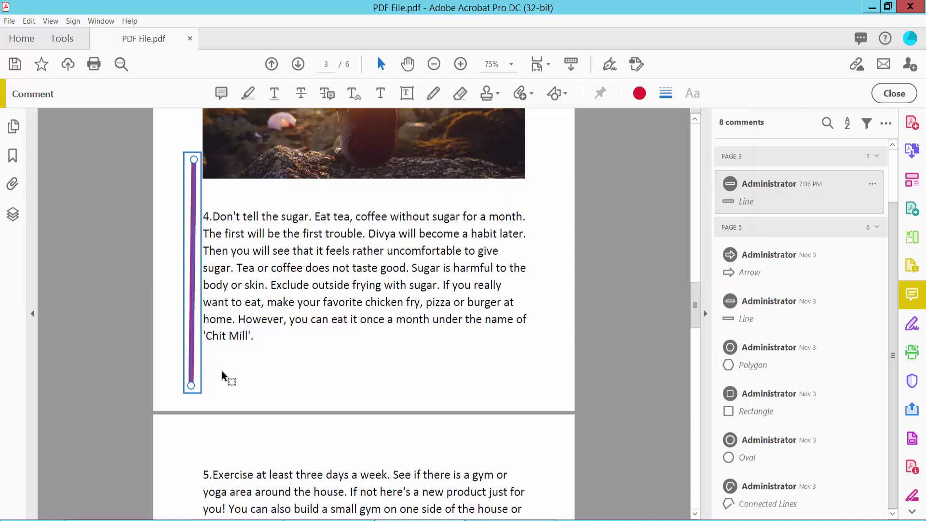
Step: Drag the purple line's top end up beside the photo, then deselect it
drag(191, 387, 192, 388)
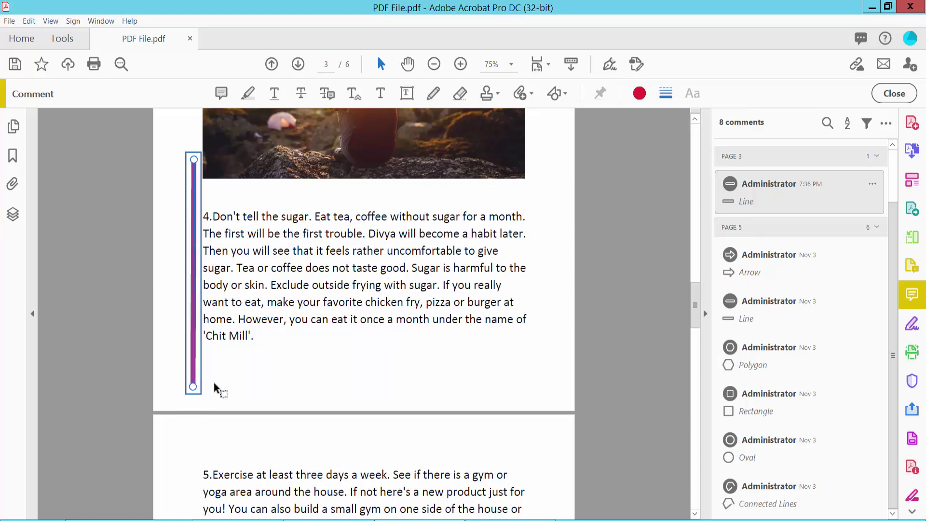
scroll(279, 290, down, 1)
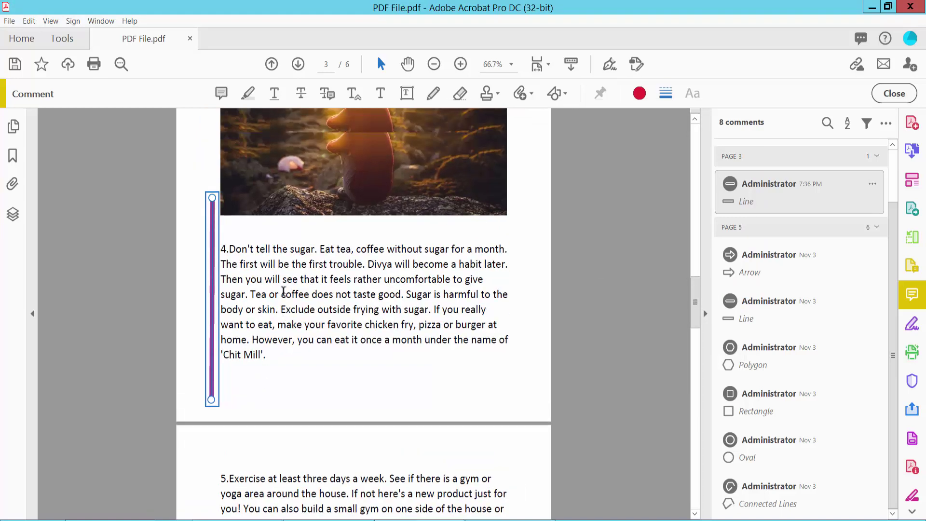
scroll(279, 290, up, 2)
drag(212, 296, 212, 200)
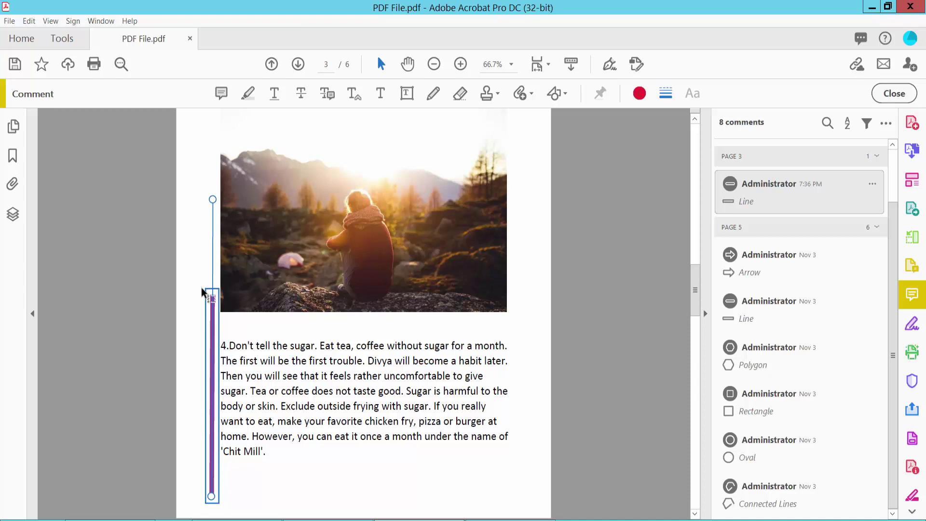
click(276, 442)
scroll(333, 398, down, 3)
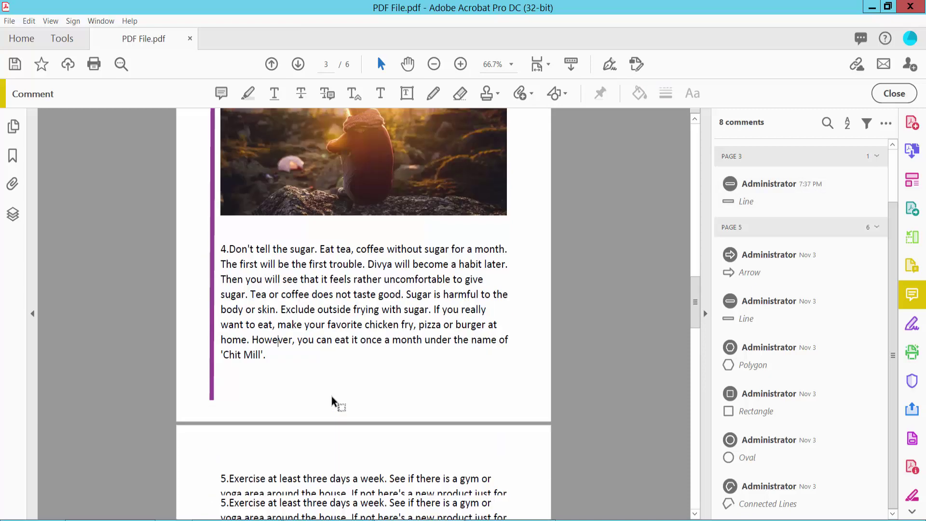
scroll(346, 386, down, 3)
scroll(368, 390, up, 2)
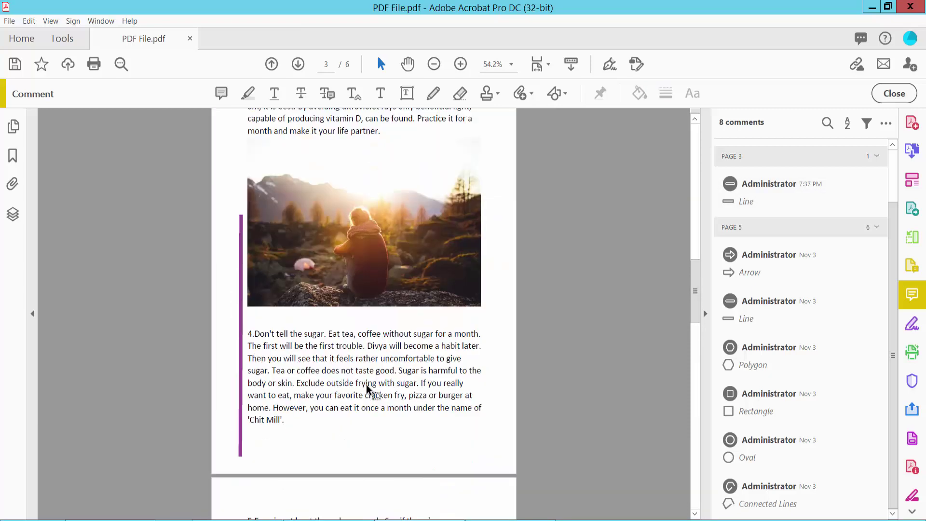
scroll(368, 389, up, 2)
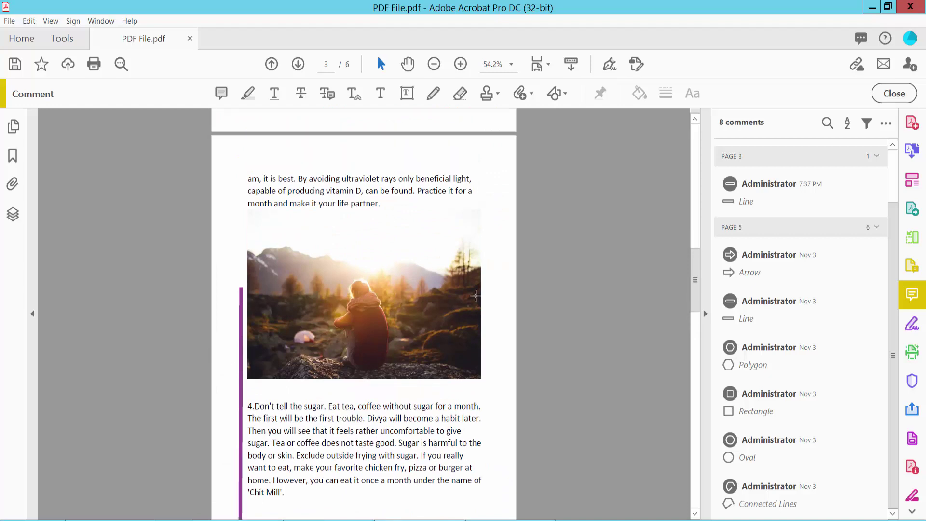
Step: Close the Comment toolbar and show the File menu's Save options
click(895, 93)
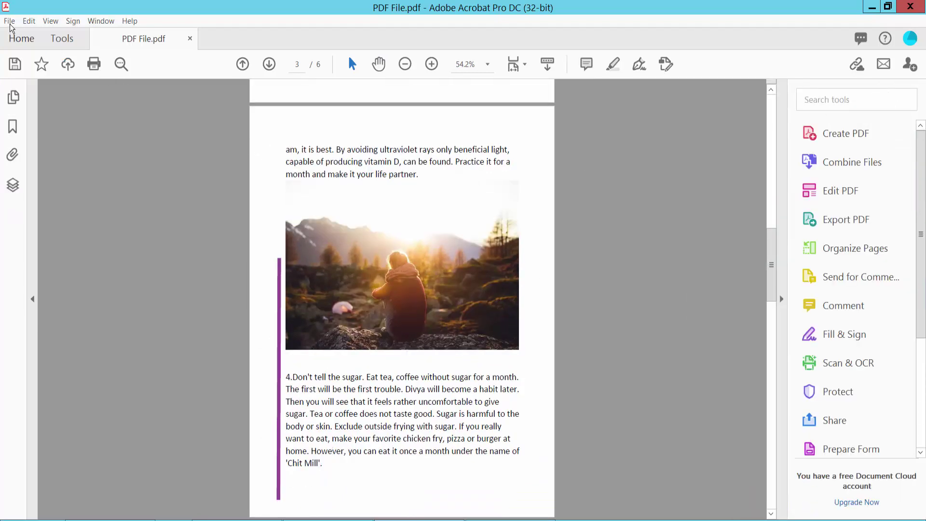
click(11, 22)
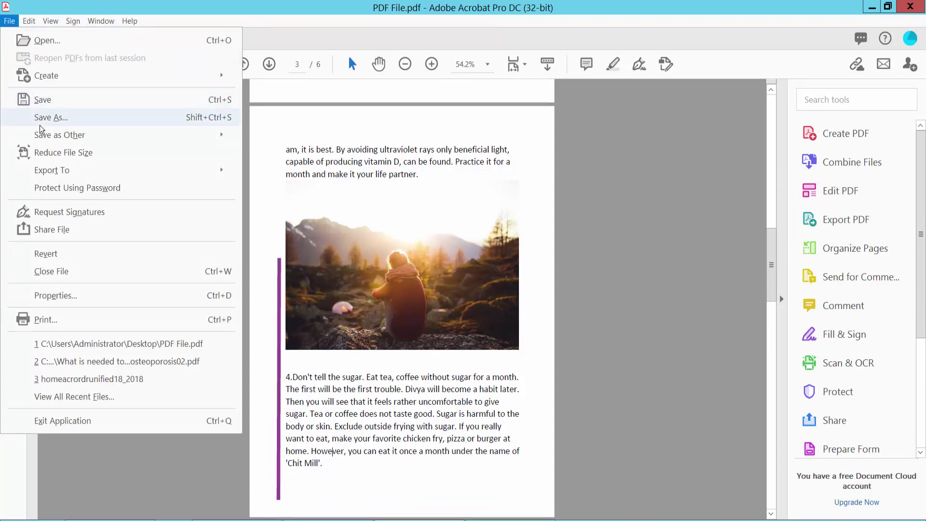